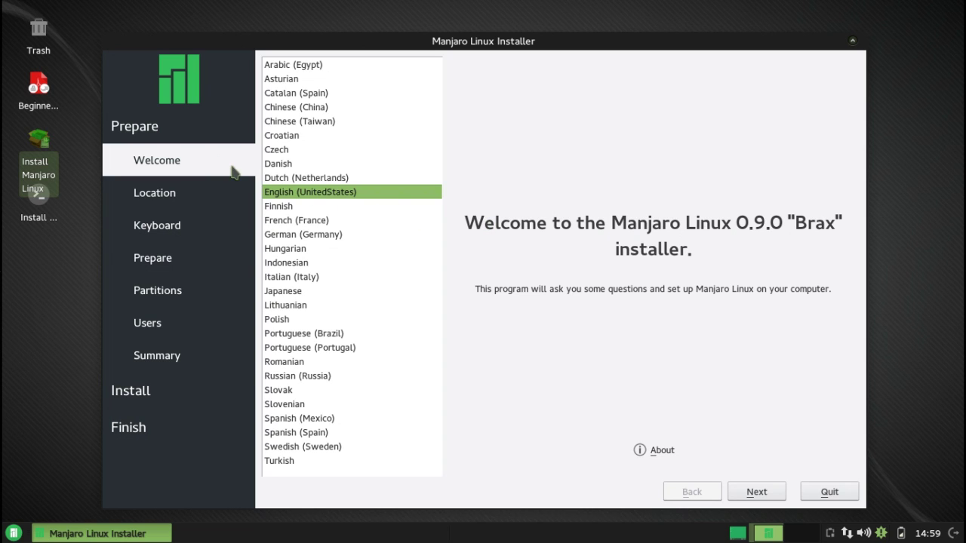
Pick New York as the time zone, keep English (US) keyboard, and pass the Prepare checks
{"action": "left_click", "coordinate": [757, 492]}
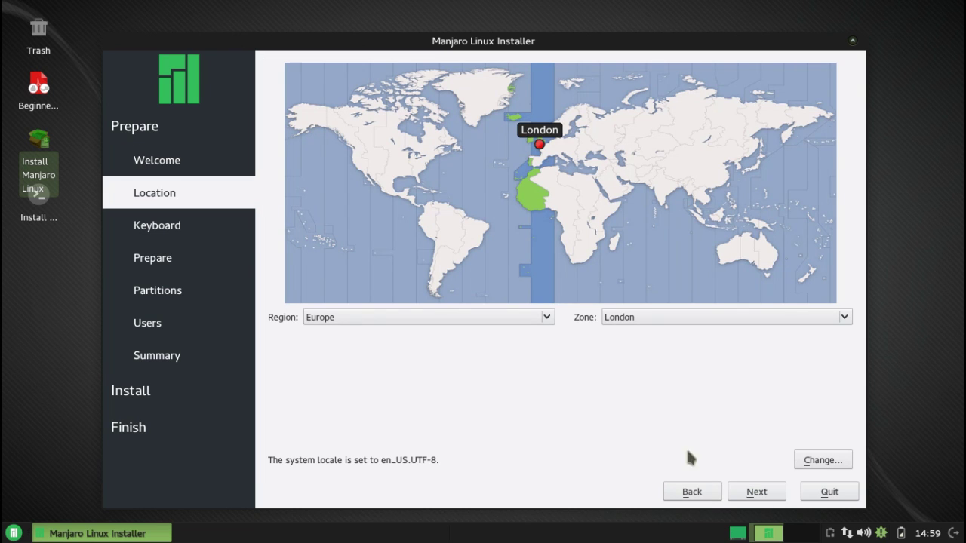
{"action": "left_click", "coordinate": [427, 170]}
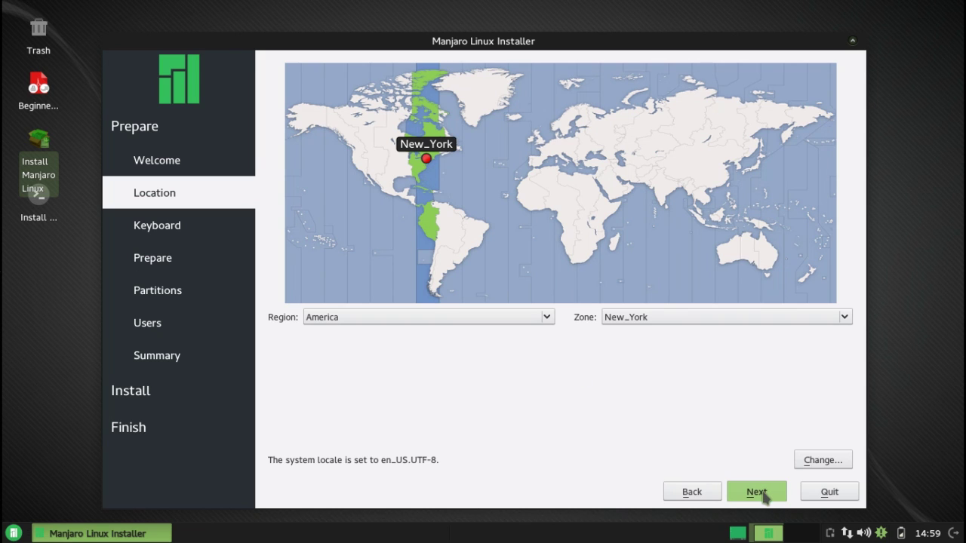
{"action": "left_click", "coordinate": [760, 492]}
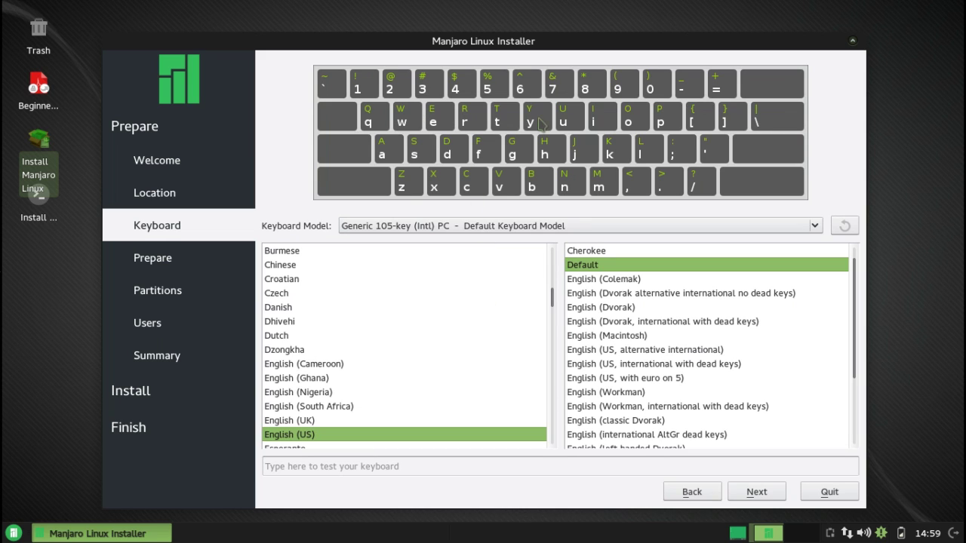
{"action": "left_click", "coordinate": [767, 494]}
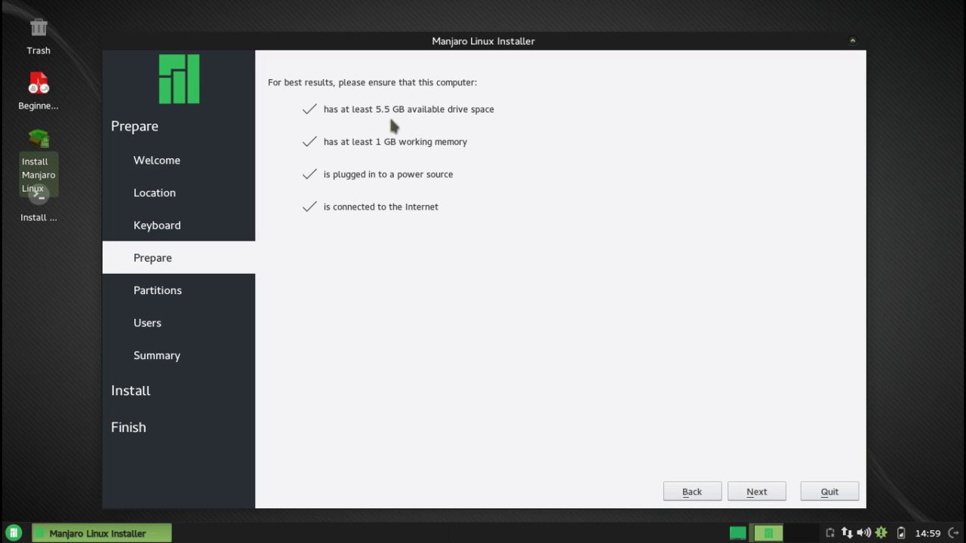
{"action": "left_click", "coordinate": [757, 492]}
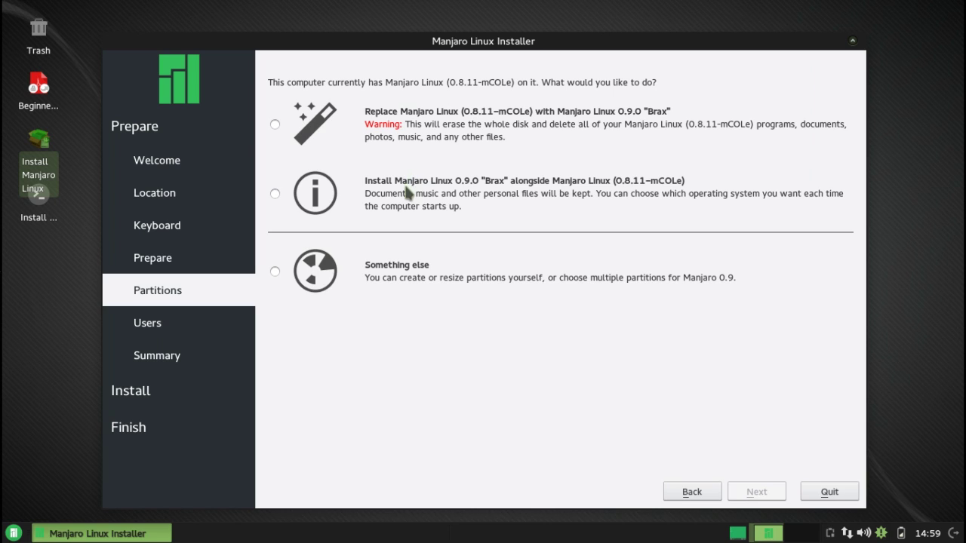
Choose Install alongside and resize so /dev/sda1 is 9077MB and the new partition 9353MB
{"action": "left_click", "coordinate": [274, 194]}
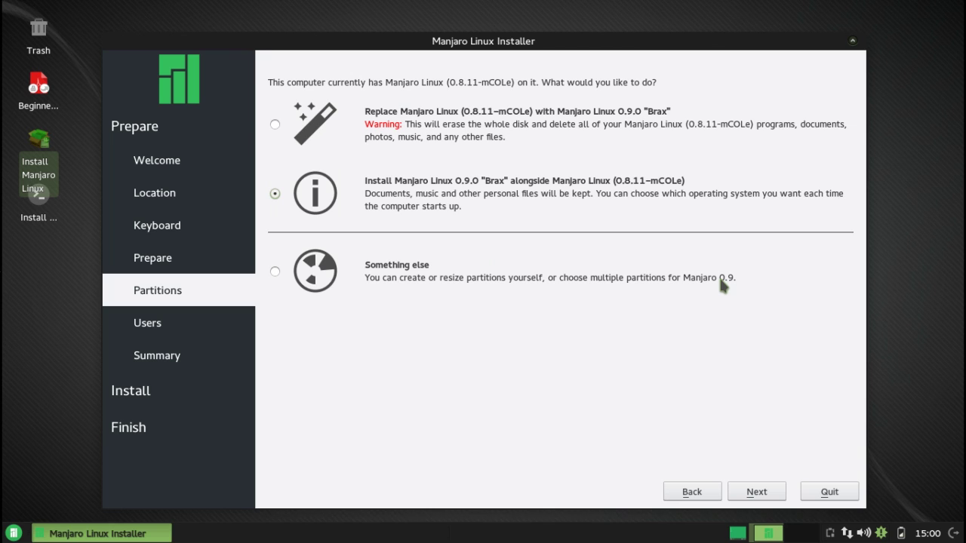
{"action": "left_click", "coordinate": [758, 497]}
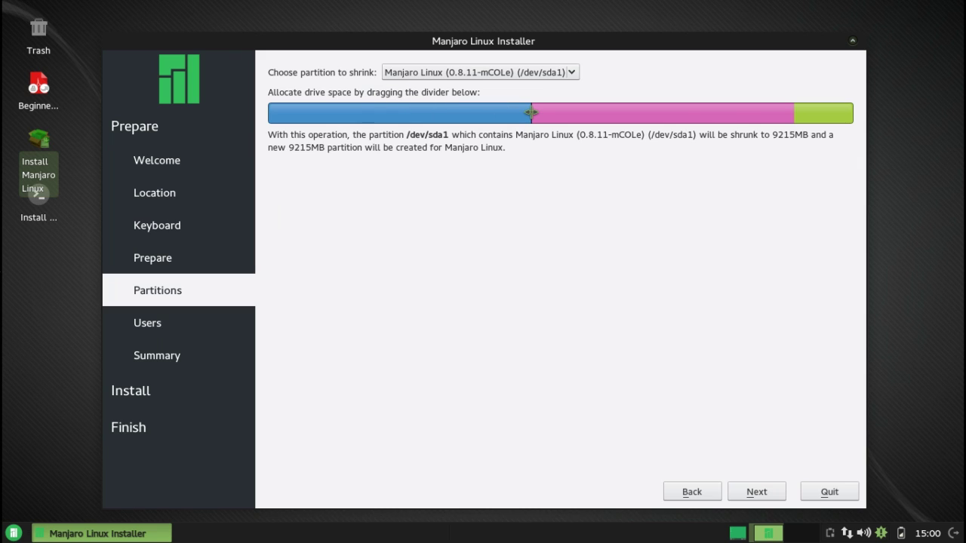
{"action": "mouse_move", "coordinate": [530, 111]}
{"action": "left_mouse_down"}
{"action": "mouse_move", "coordinate": [475, 112]}
{"action": "mouse_move", "coordinate": [649, 113]}
{"action": "mouse_move", "coordinate": [442, 111]}
{"action": "mouse_move", "coordinate": [541, 113]}
{"action": "mouse_move", "coordinate": [528, 116]}
{"action": "left_mouse_up"}
Go back, choose Replace Manjaro Linux on the 20.0 GiB /dev/sda drive, and continue to Users
{"action": "left_click", "coordinate": [692, 491]}
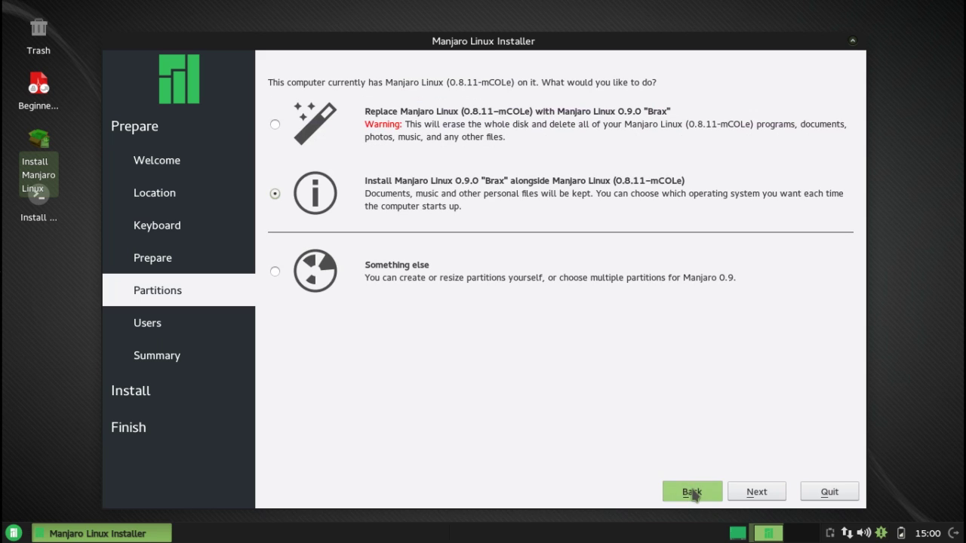
{"action": "left_click", "coordinate": [275, 127]}
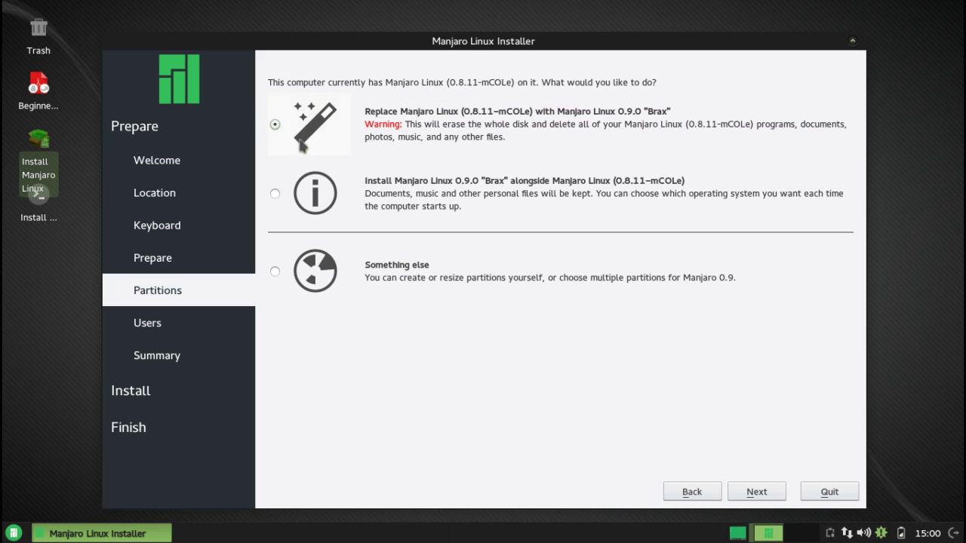
{"action": "left_click", "coordinate": [758, 490]}
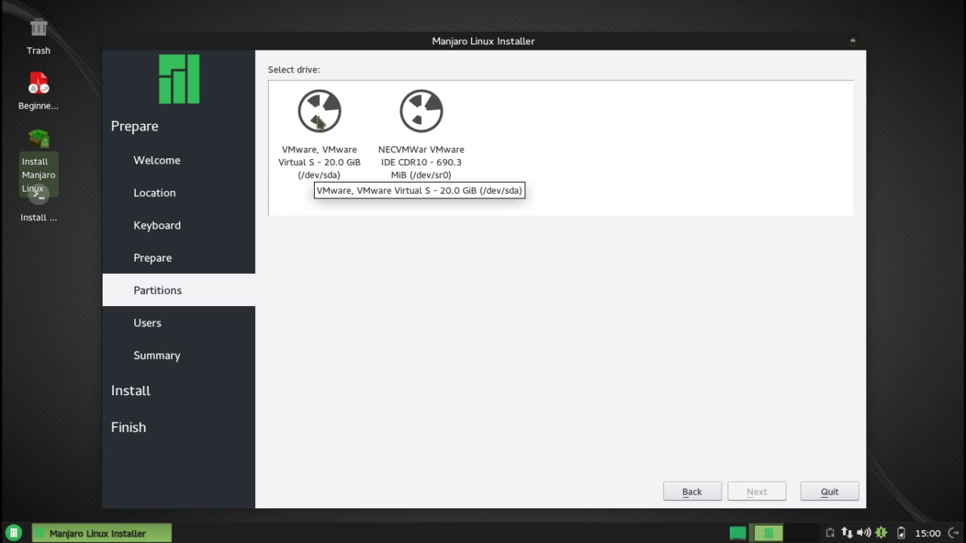
{"action": "left_click", "coordinate": [319, 123]}
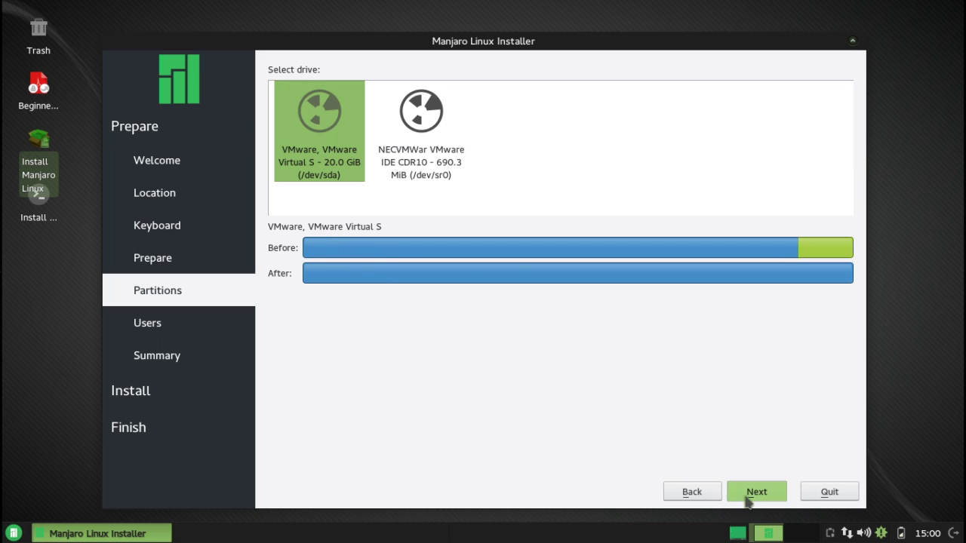
{"action": "left_click", "coordinate": [756, 492]}
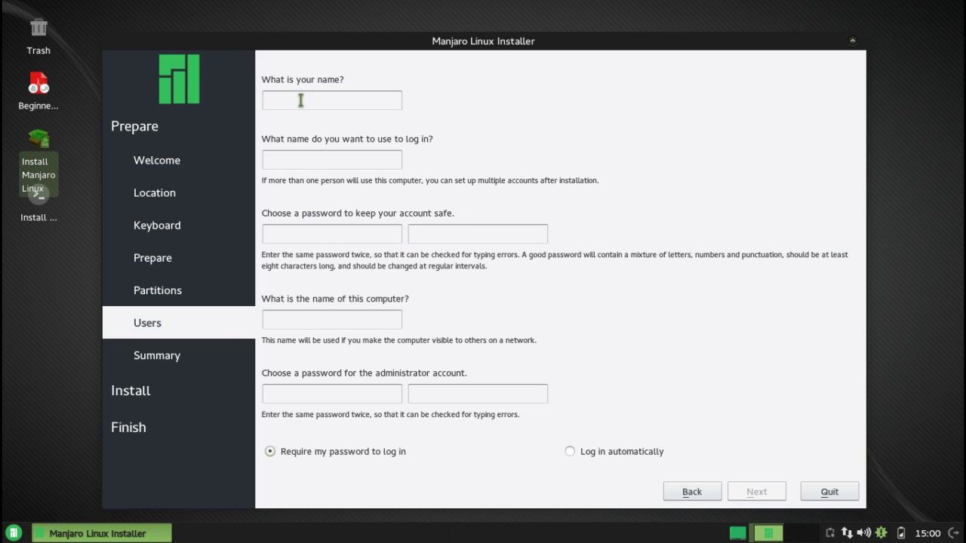
Enter the user's name and login name, then the account password and its confirmation
{"action": "type", "text": "Spatry"}
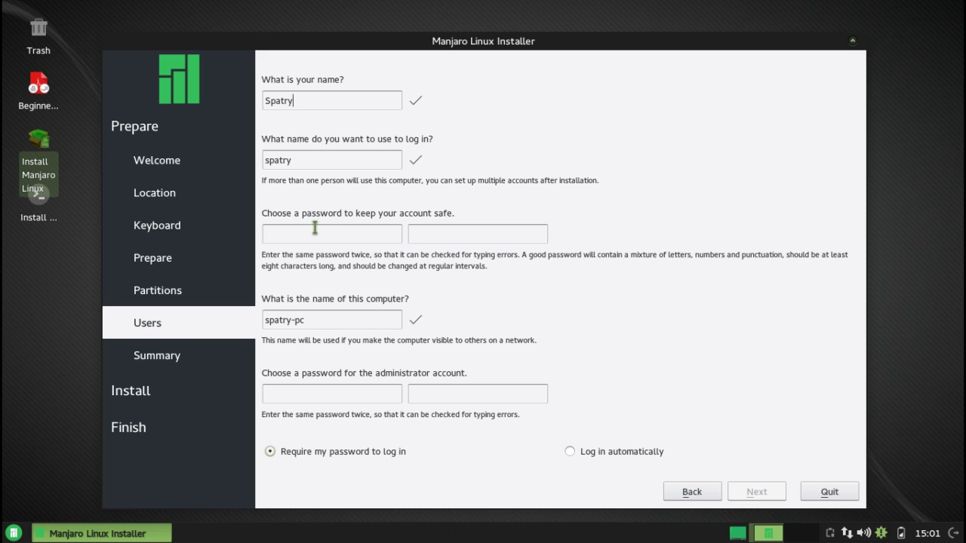
{"action": "type", "text": "spa"}
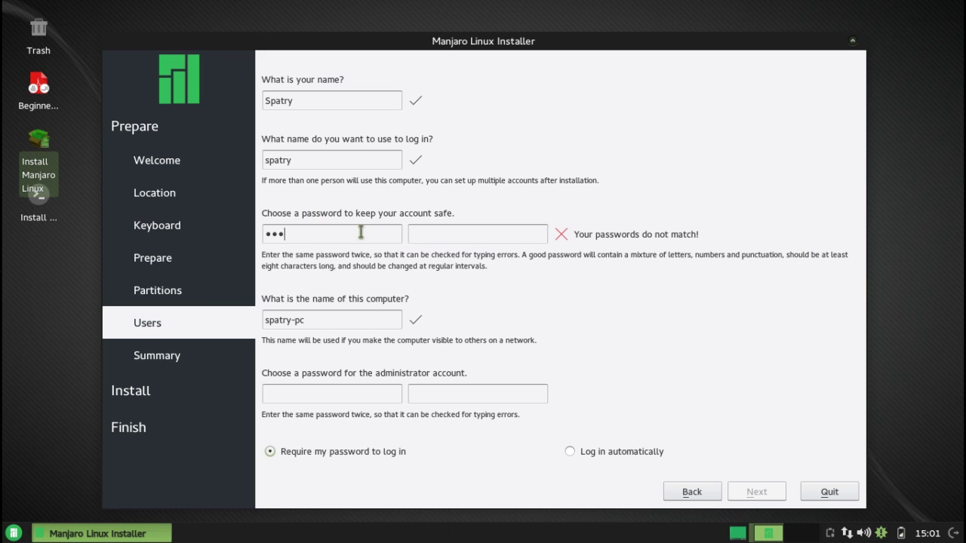
{"action": "left_click", "coordinate": [414, 239]}
{"action": "type", "text": "spa"}
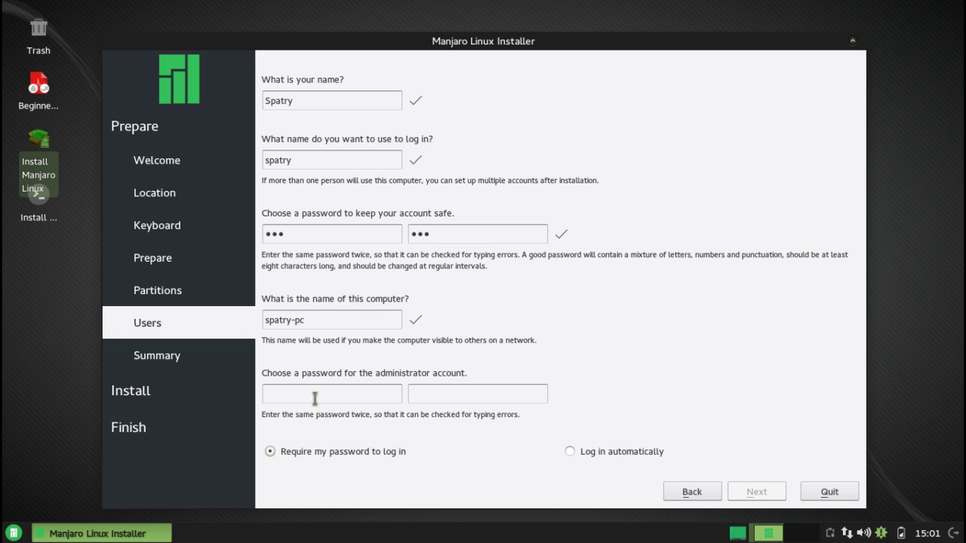
{"action": "type", "text": "s"}
Confirm the administrator password, enable automatic login, and continue to the summary
{"action": "left_click", "coordinate": [418, 394]}
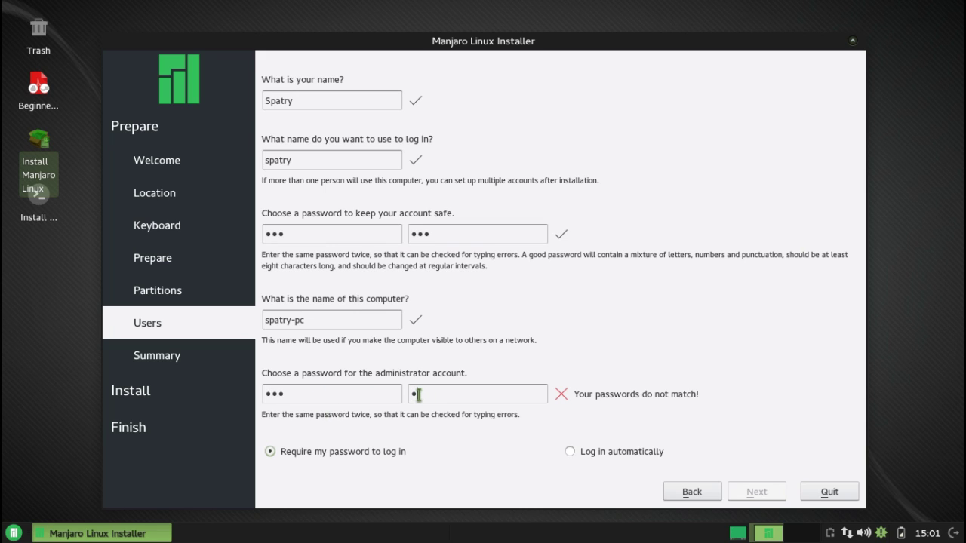
{"action": "type", "text": "sss"}
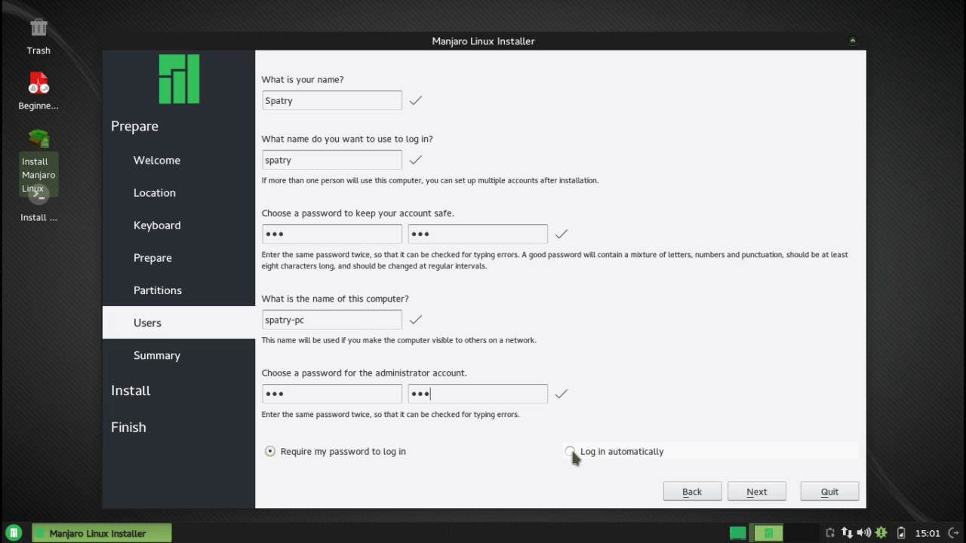
{"action": "left_click", "coordinate": [570, 452]}
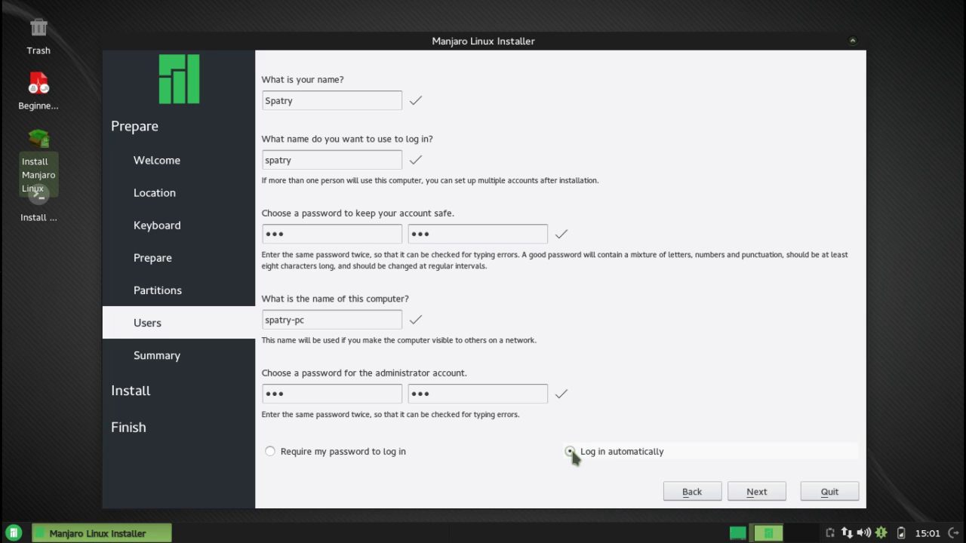
{"action": "left_click", "coordinate": [763, 492]}
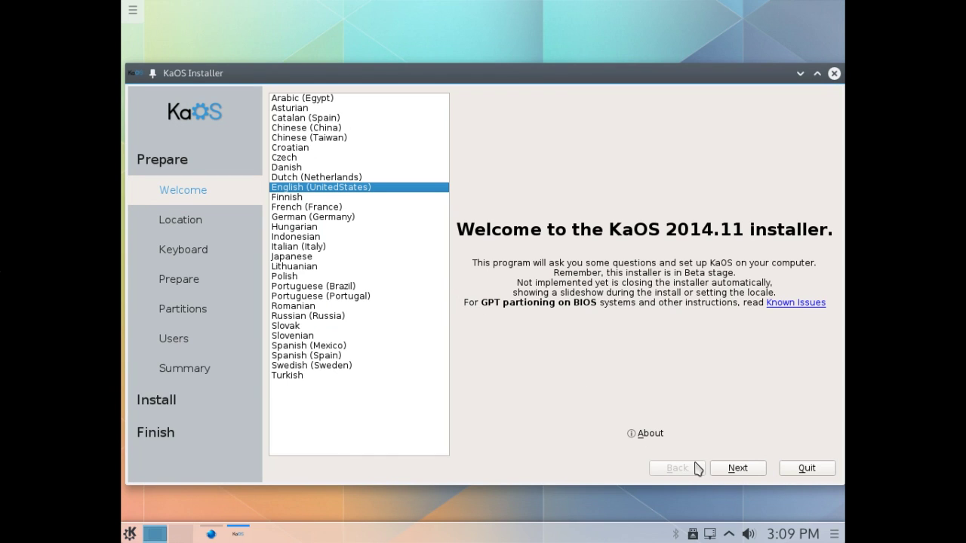
Advance through Welcome, the New_York time zone, default keyboard and requirements to Partitions
{"action": "left_click", "coordinate": [746, 471]}
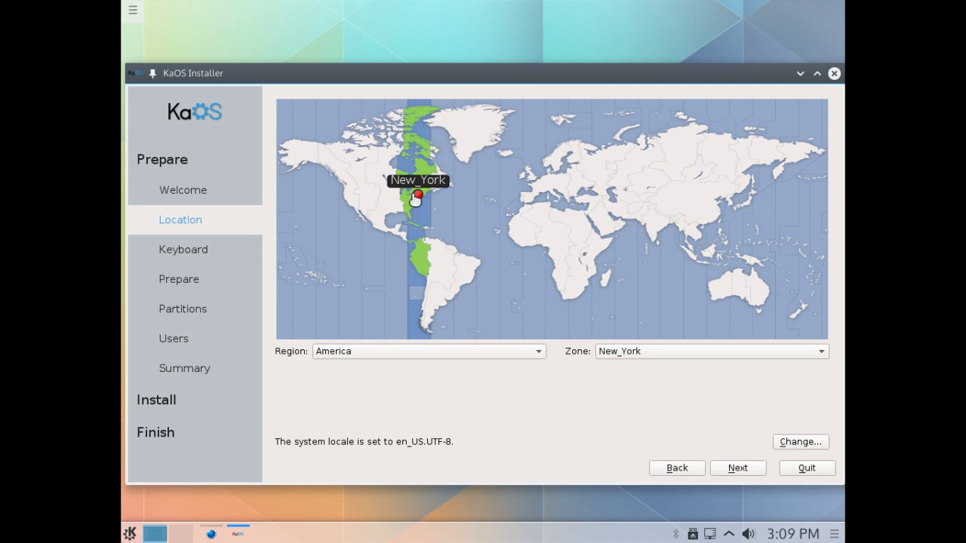
{"action": "left_click", "coordinate": [745, 471]}
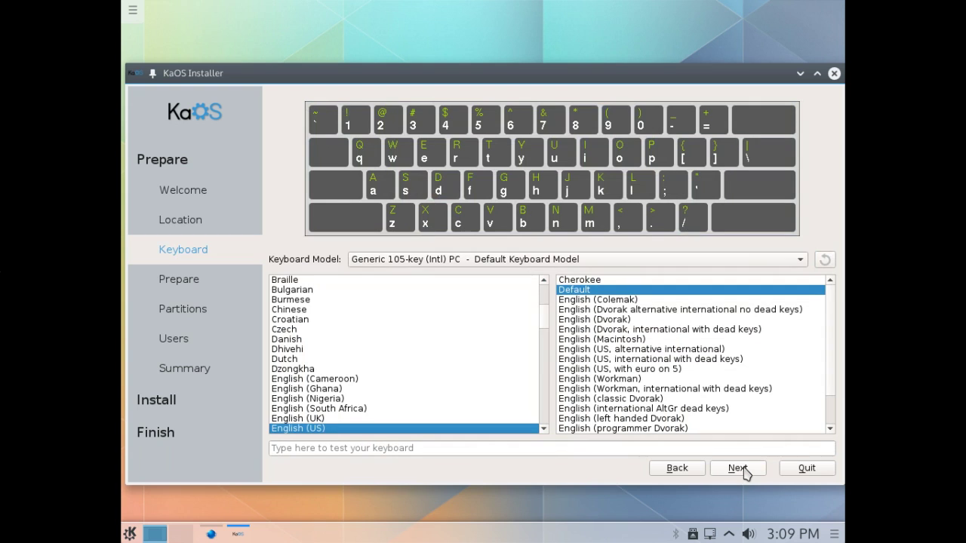
{"action": "left_click", "coordinate": [745, 471]}
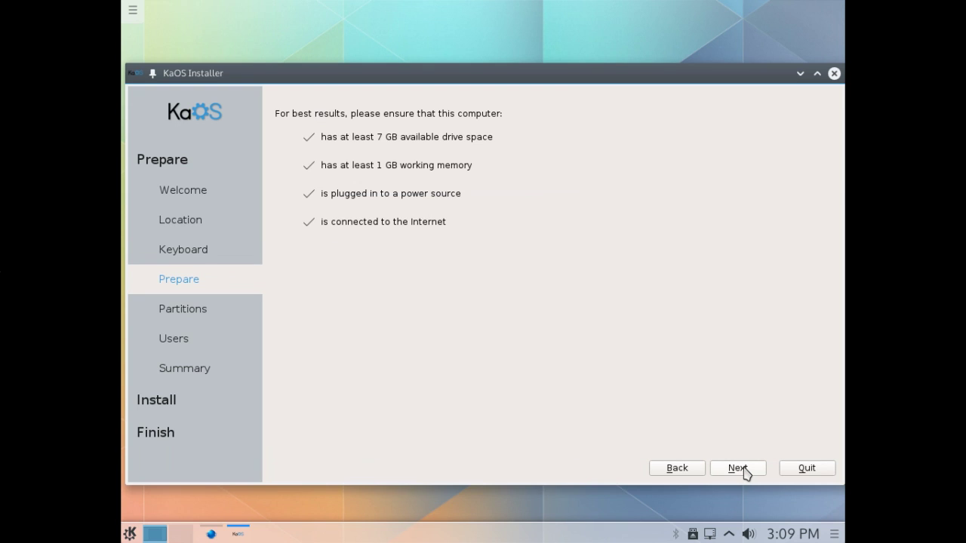
{"action": "left_click", "coordinate": [746, 471]}
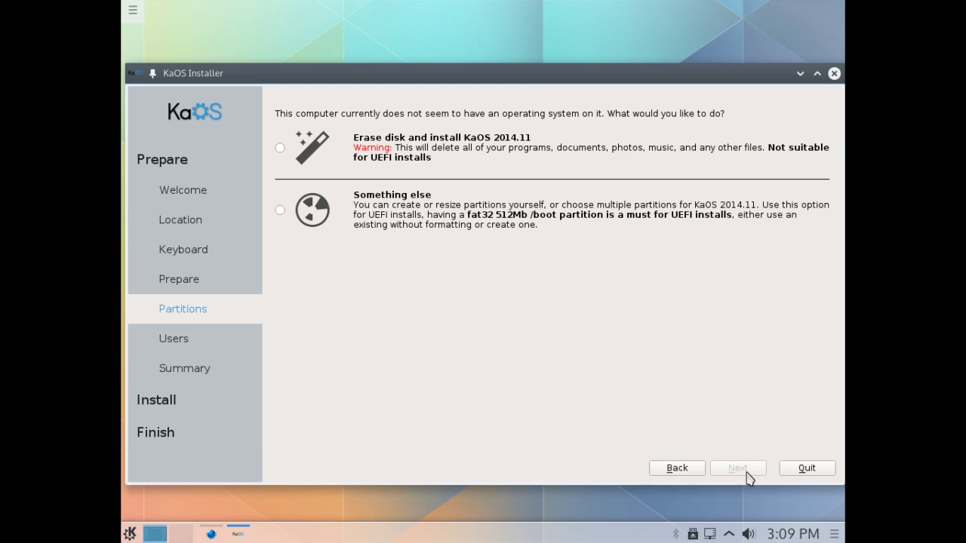
Choose to erase the whole 20 GiB VMware virtual disk for KaOS and continue to Users
{"action": "left_click", "coordinate": [280, 149]}
{"action": "left_click", "coordinate": [745, 476]}
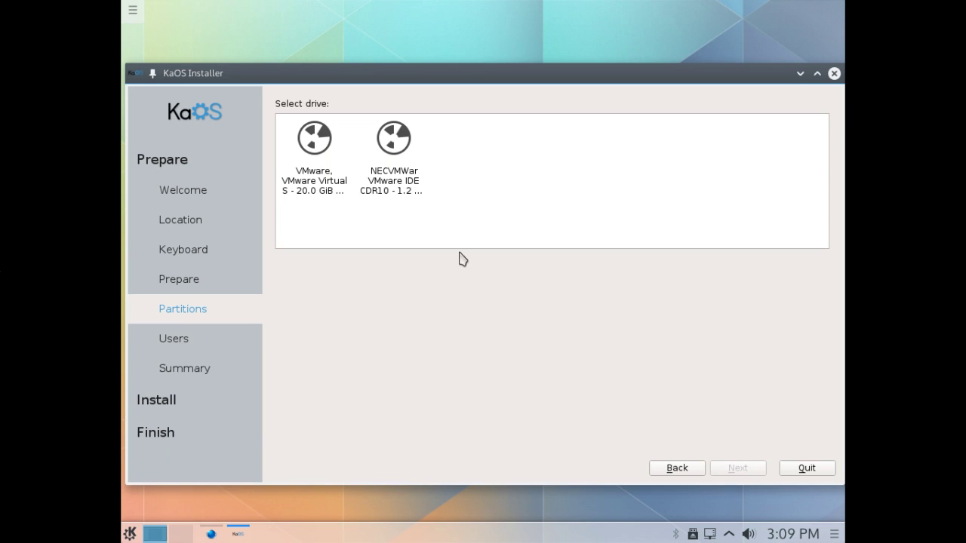
{"action": "left_click", "coordinate": [314, 152]}
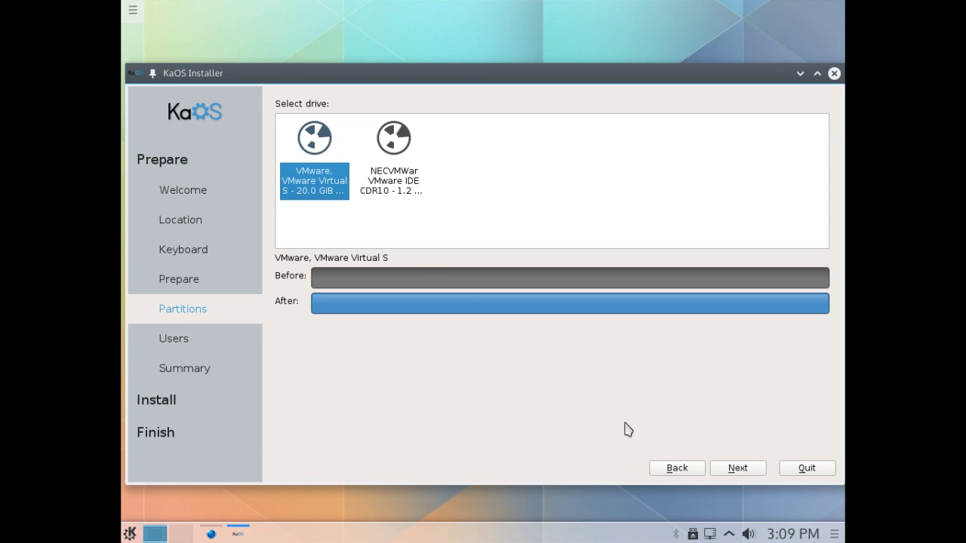
{"action": "left_click", "coordinate": [737, 468]}
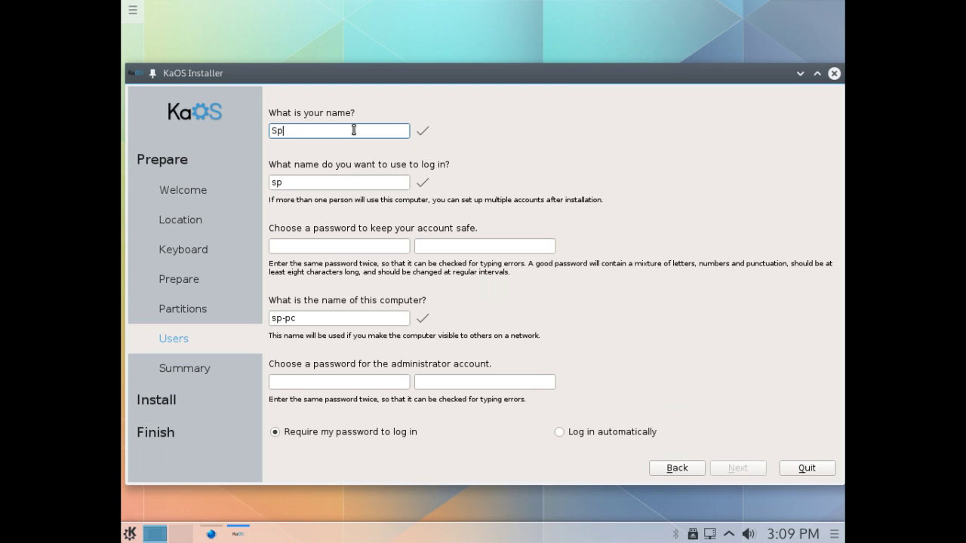
Finish the user's name and enter the account password twice
{"action": "type", "text": "atry"}
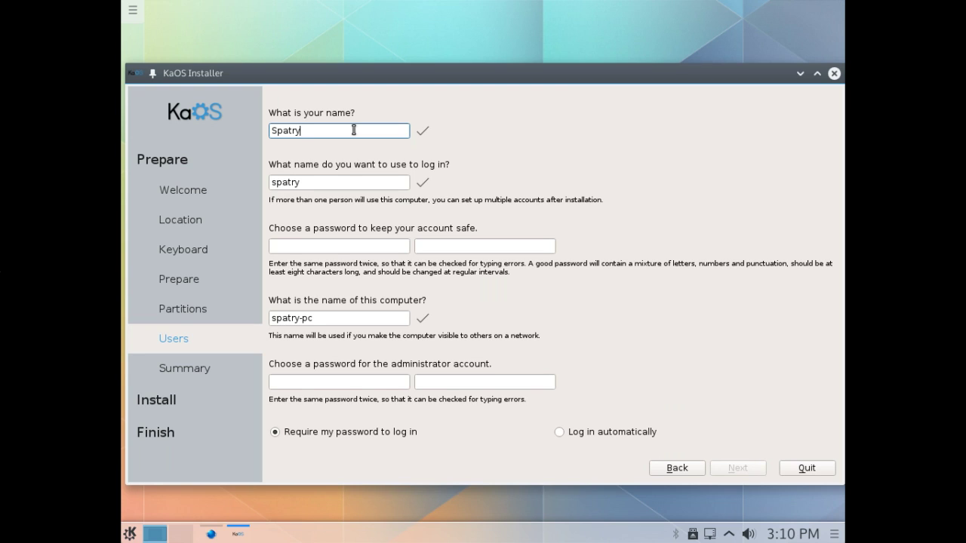
{"action": "left_click", "coordinate": [351, 247]}
{"action": "type", "text": "123"}
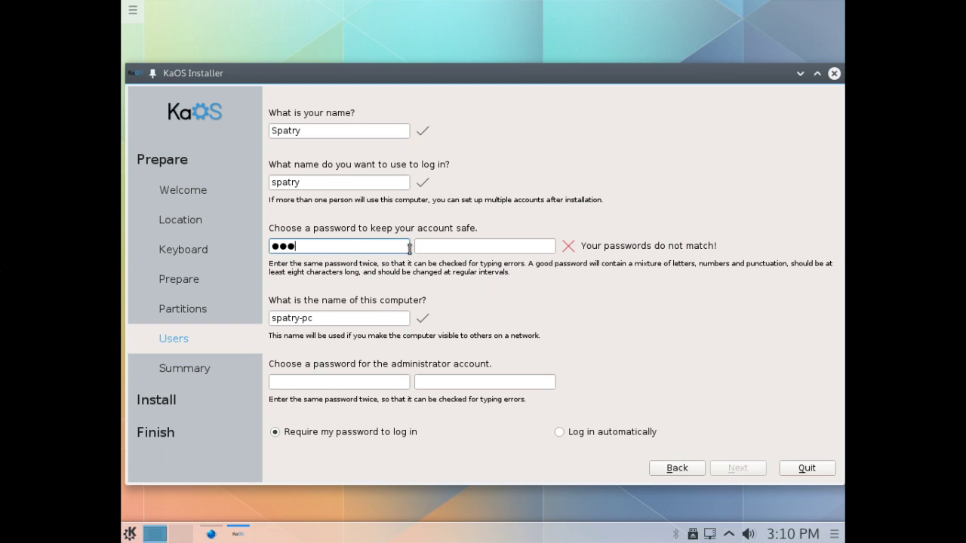
{"action": "left_click", "coordinate": [427, 246]}
{"action": "type", "text": "123"}
Enter the matching administrator password twice, enable automatic login, and go to Summary
{"action": "left_click", "coordinate": [282, 381]}
{"action": "type", "text": "123"}
{"action": "left_click", "coordinate": [447, 385]}
{"action": "type", "text": "123"}
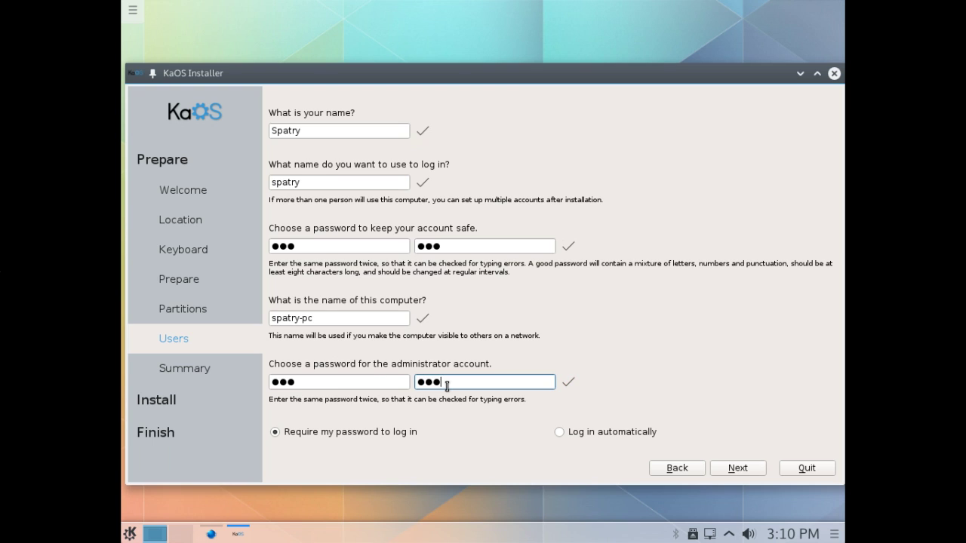
{"action": "left_click", "coordinate": [559, 432]}
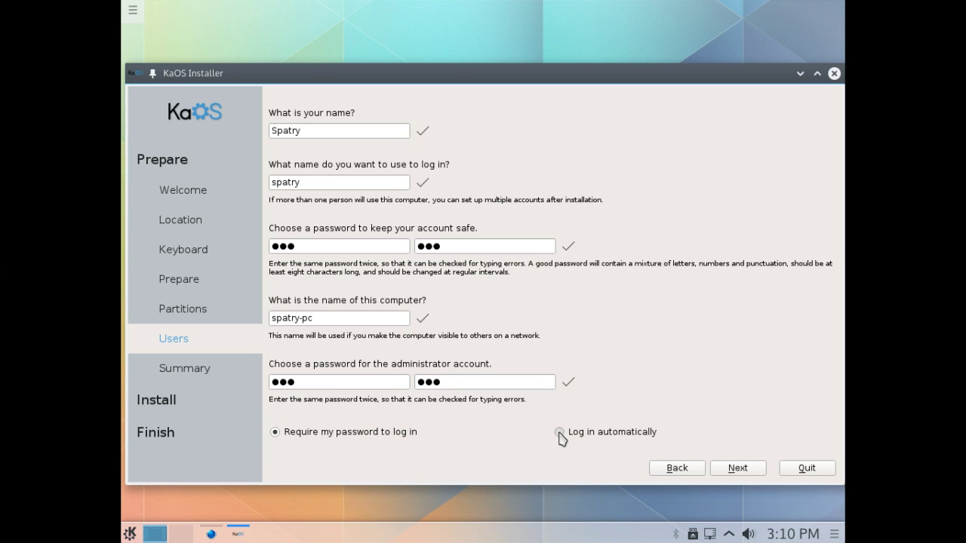
{"action": "left_click", "coordinate": [738, 468]}
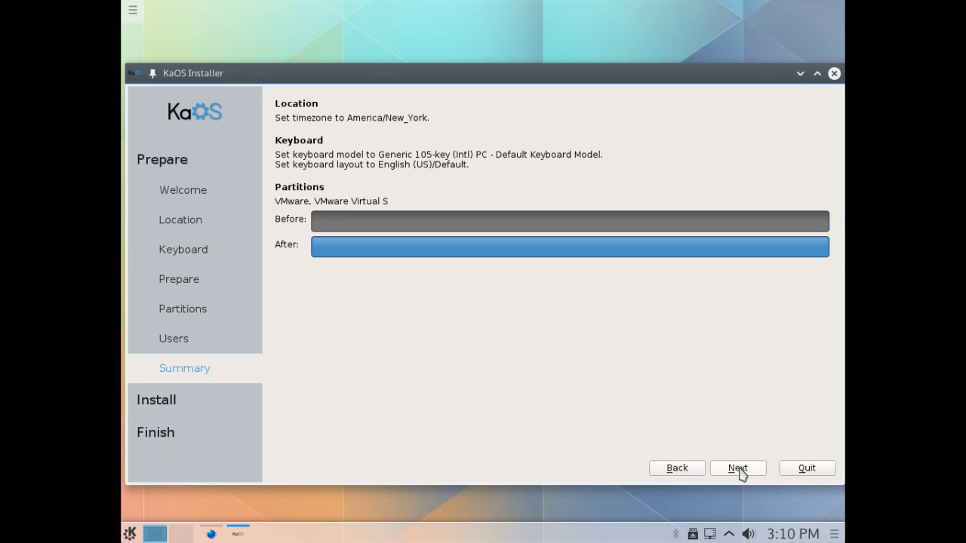
Install KaOS, let the progress reach 100%, and quit the installer
{"action": "left_click", "coordinate": [738, 469]}
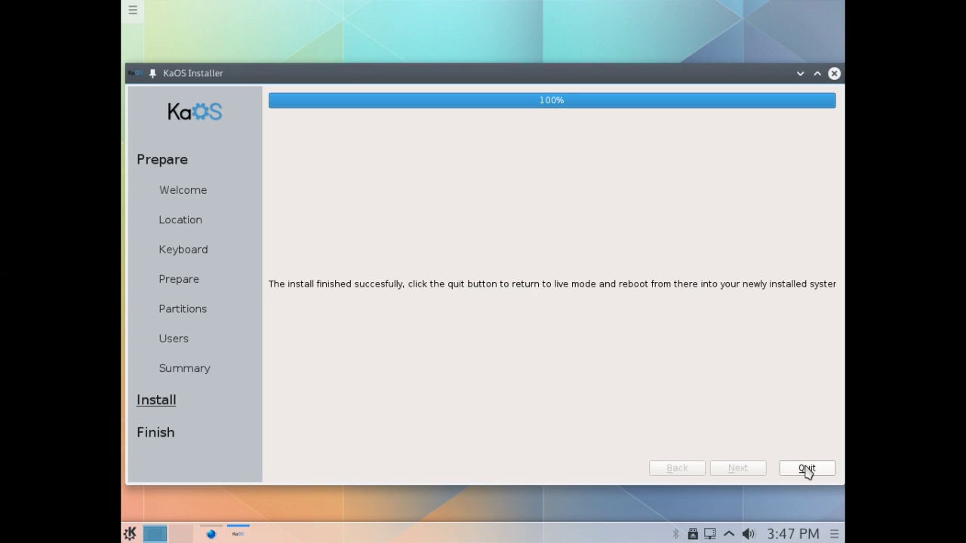
{"action": "left_click", "coordinate": [805, 468]}
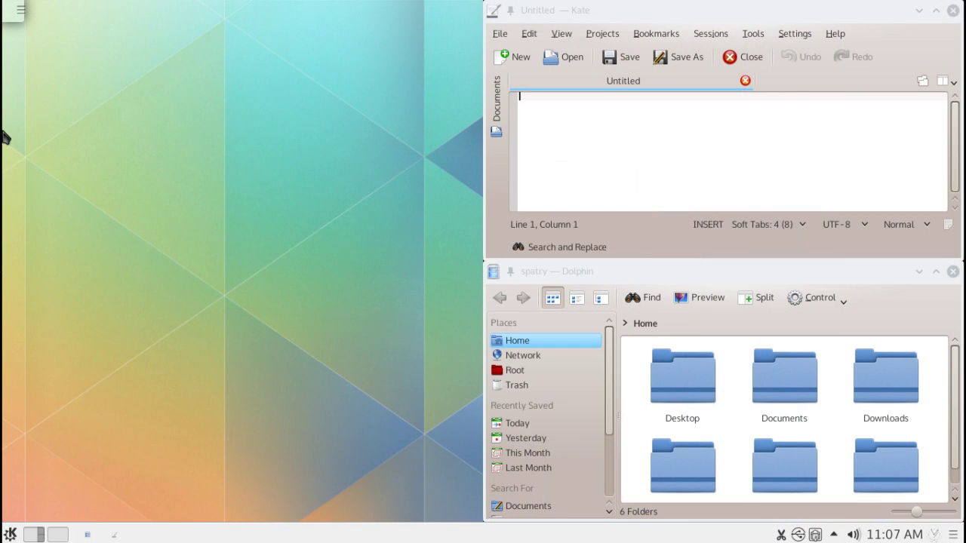
Add an Analog Clock widget to the desktop from the Add Widgets panel
{"action": "left_click", "coordinate": [20, 10]}
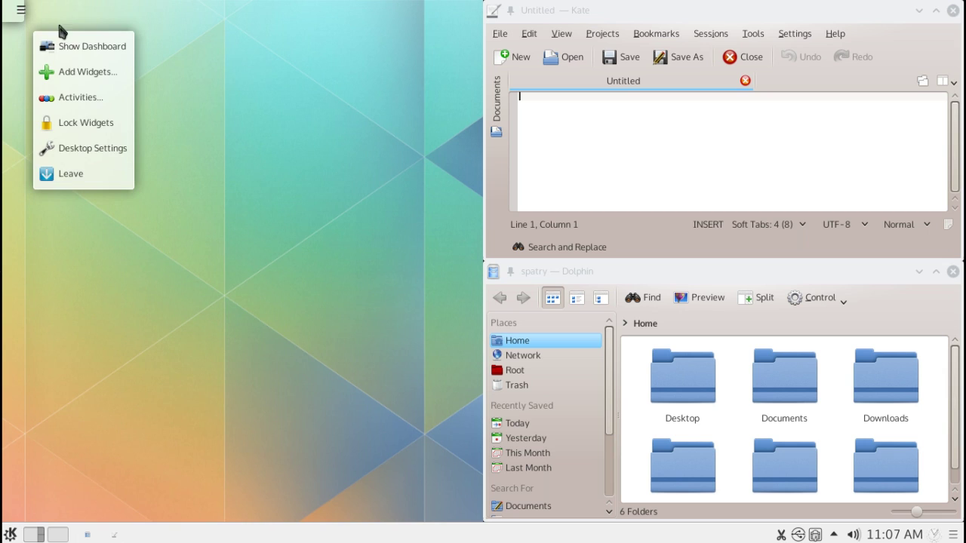
{"action": "left_click", "coordinate": [69, 71]}
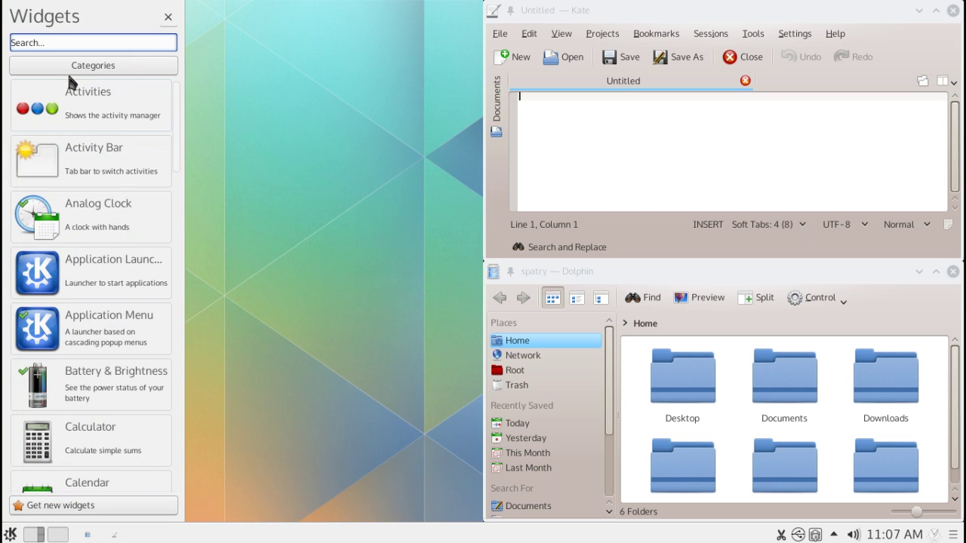
{"action": "left_click_drag", "start_coordinate": [35, 223], "coordinate": [261, 70]}
Add a Battery & Brightness widget, remove it again, then reach the Manjaro installer's Location step
{"action": "mouse_move", "coordinate": [339, 122]}
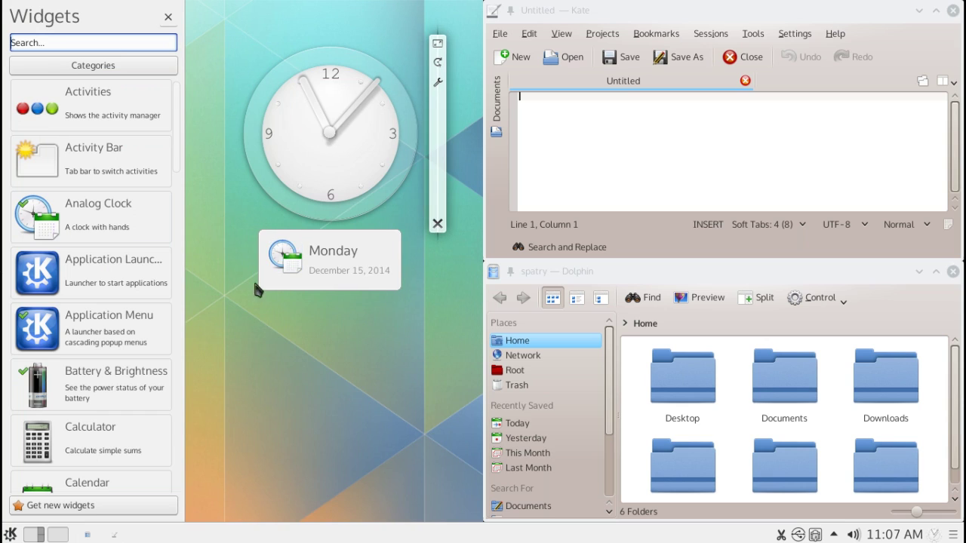
{"action": "mouse_move", "coordinate": [337, 173]}
{"action": "left_click_drag", "start_coordinate": [43, 391], "coordinate": [355, 349]}
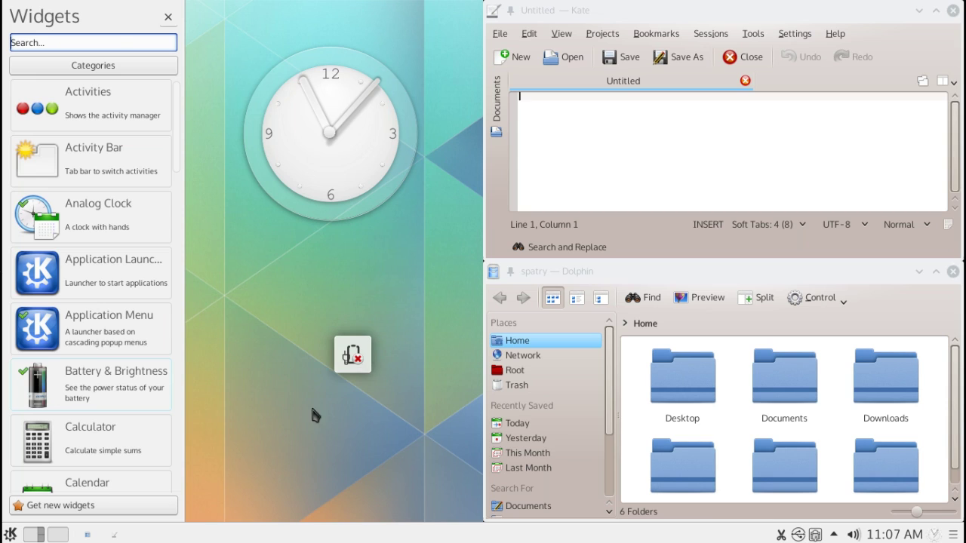
{"action": "left_click", "coordinate": [357, 359]}
{"action": "left_click", "coordinate": [359, 365]}
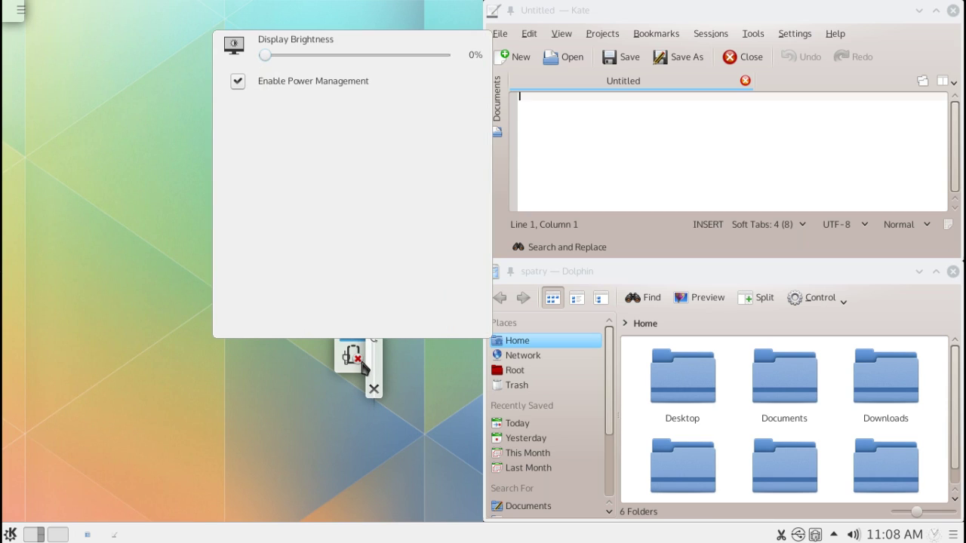
{"action": "left_click", "coordinate": [374, 391]}
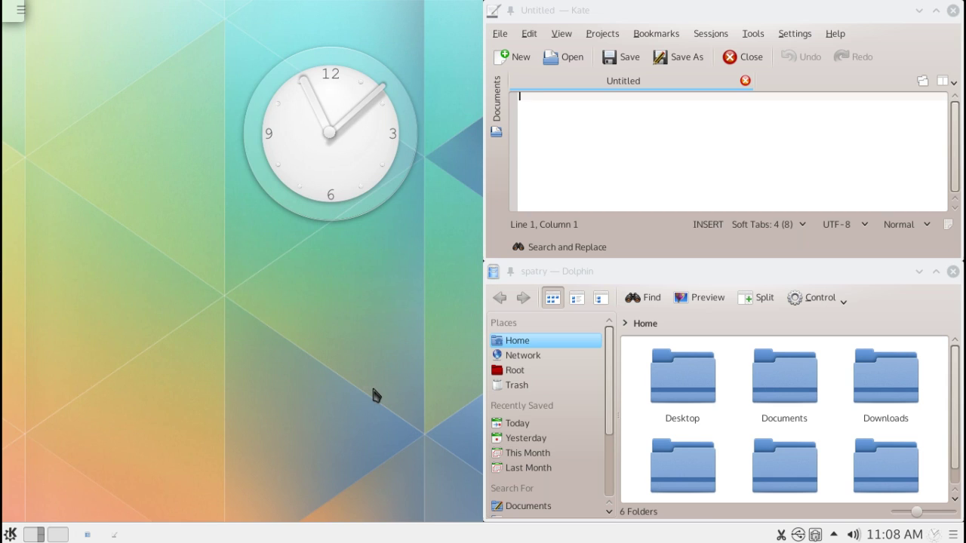
{"action": "left_click", "coordinate": [11, 534]}
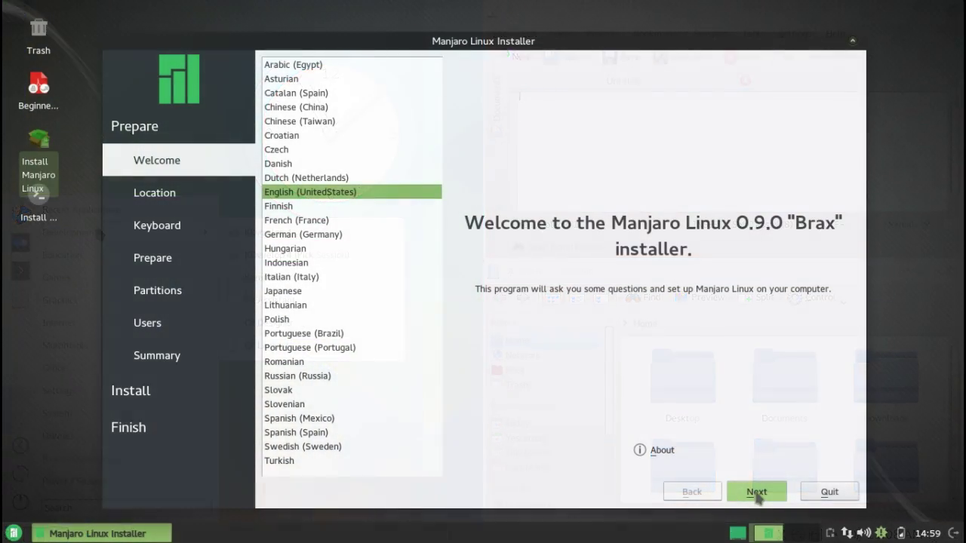
{"action": "left_click", "coordinate": [756, 492]}
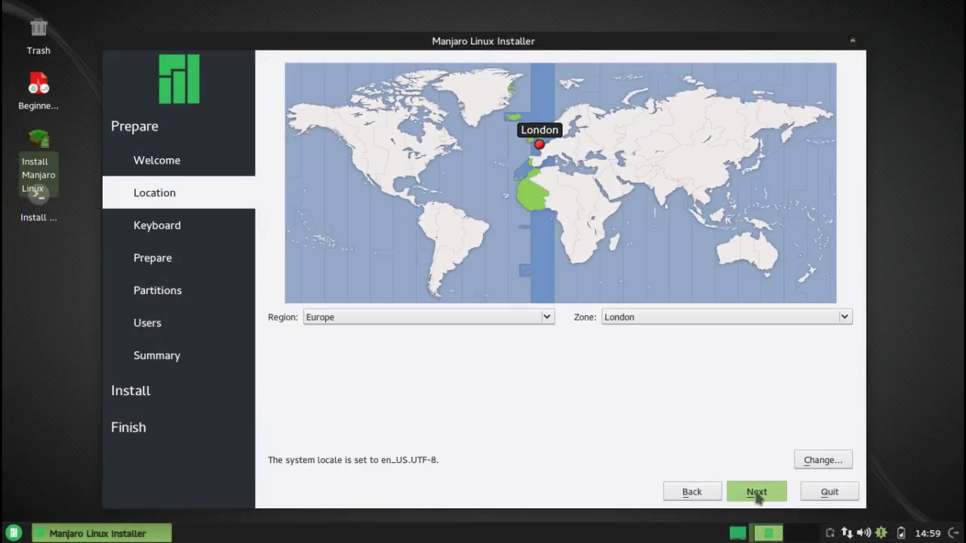
Set the time zone to America/New_York, pass Keyboard and Prepare, and install alongside Manjaro 0.8.11
{"action": "left_click", "coordinate": [424, 167]}
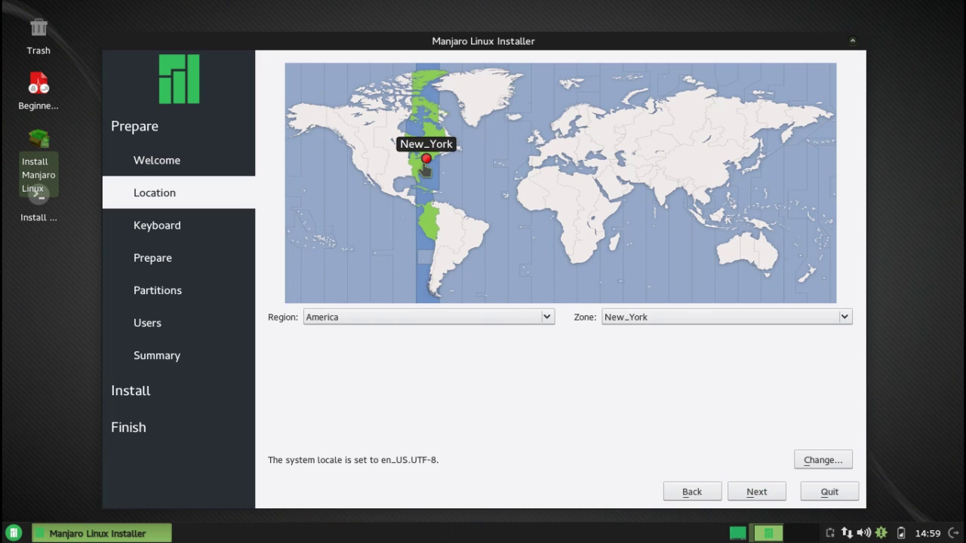
{"action": "left_click", "coordinate": [757, 492]}
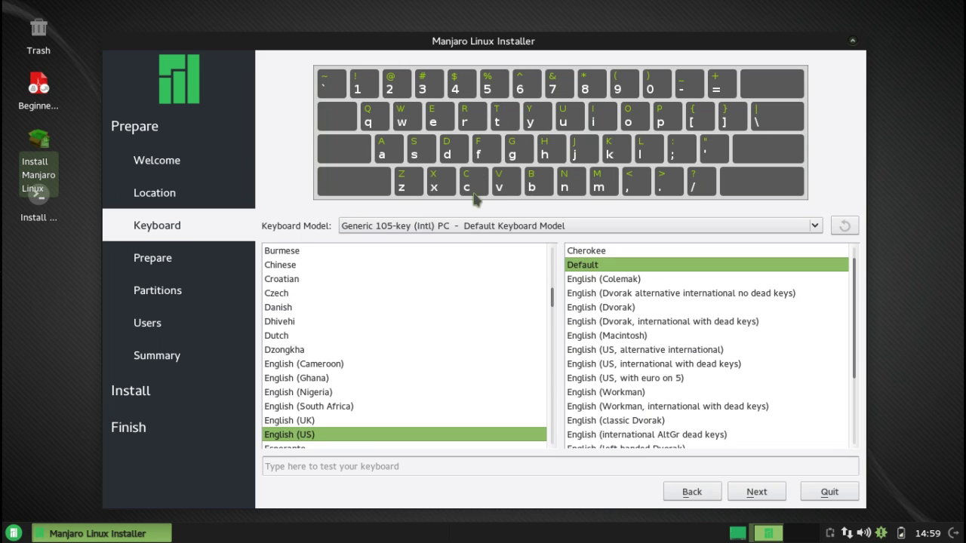
{"action": "left_click", "coordinate": [756, 492]}
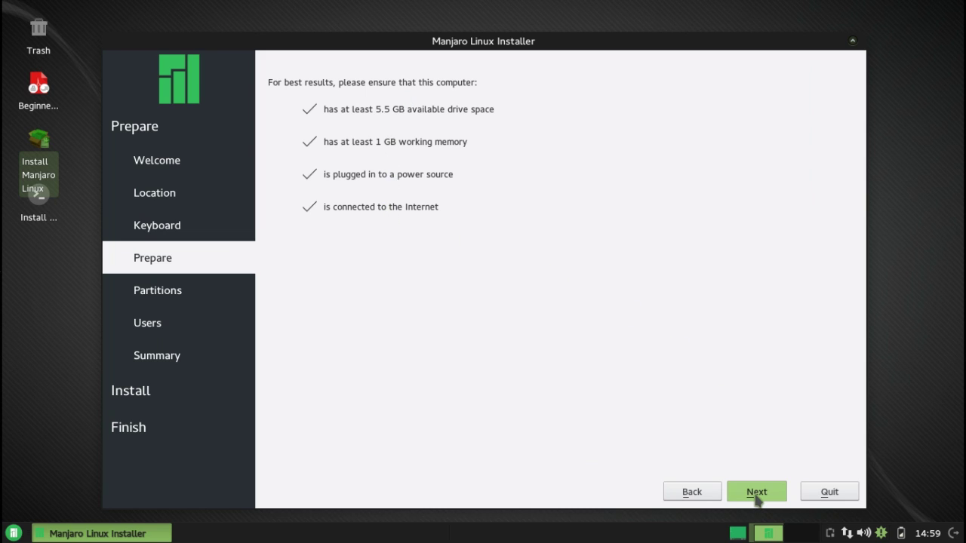
{"action": "left_click", "coordinate": [757, 495]}
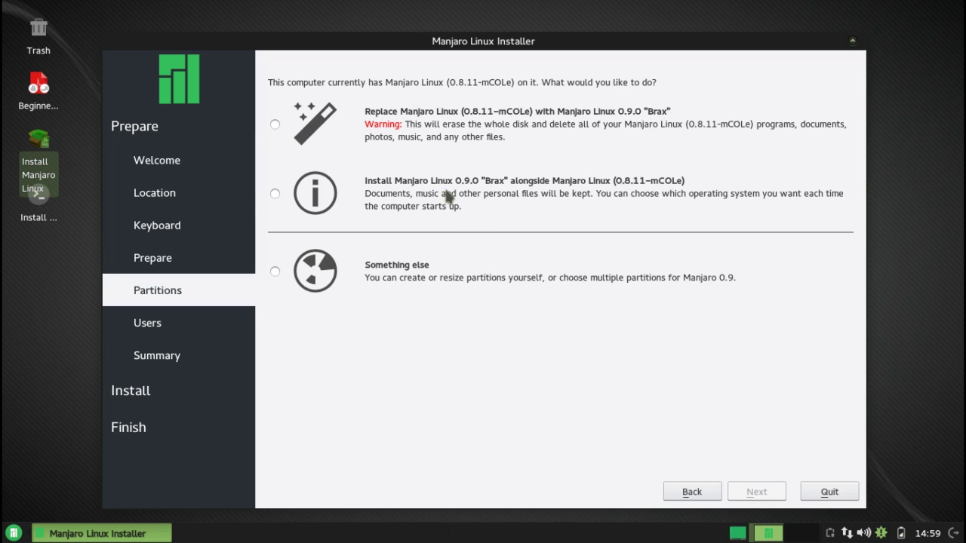
{"action": "left_click", "coordinate": [275, 195]}
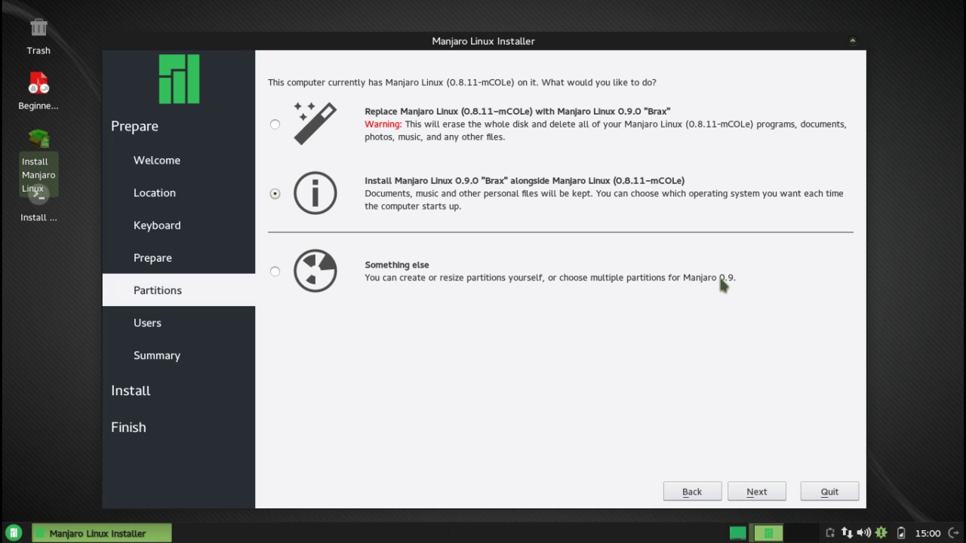
{"action": "left_click", "coordinate": [757, 495]}
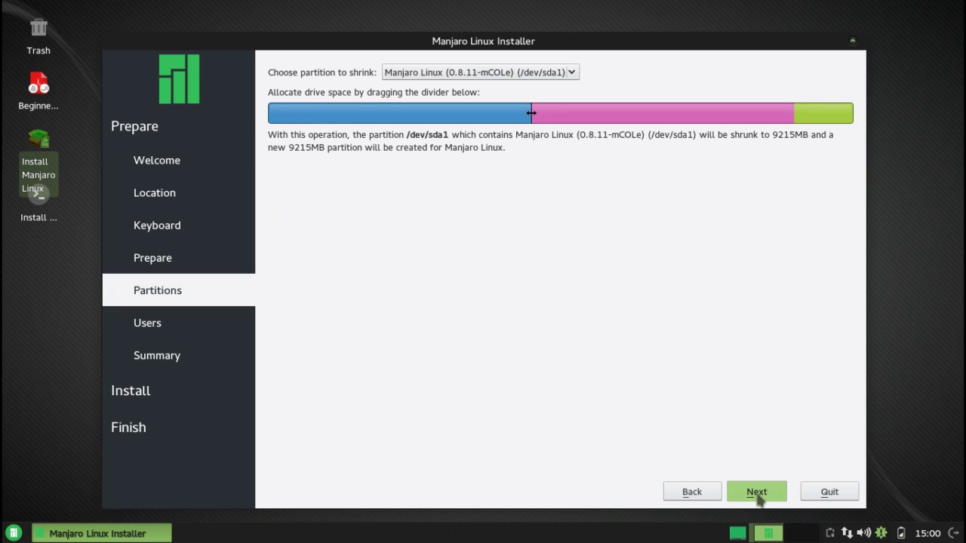